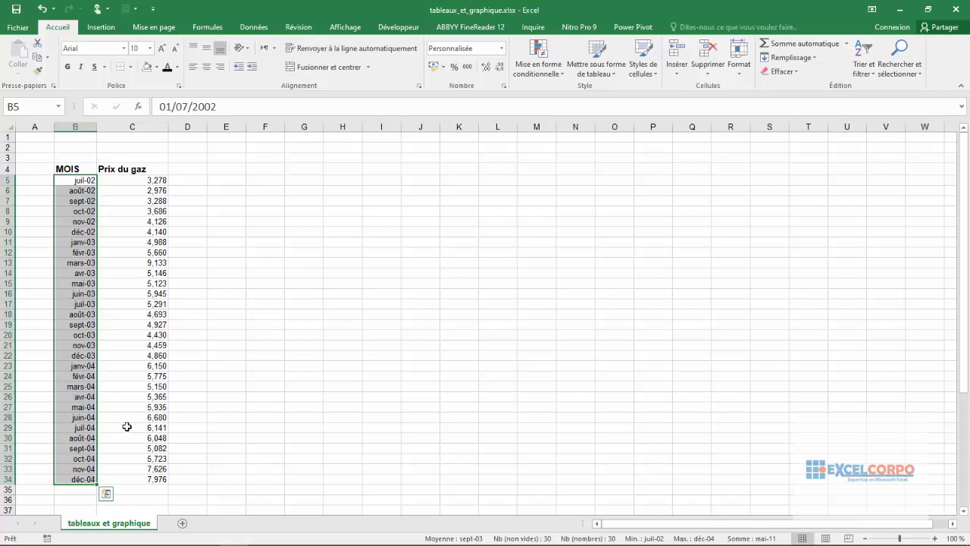
# Select cell C11 in the gas price data and show the Insertion ribbon commands
pyautogui.click(161, 243)
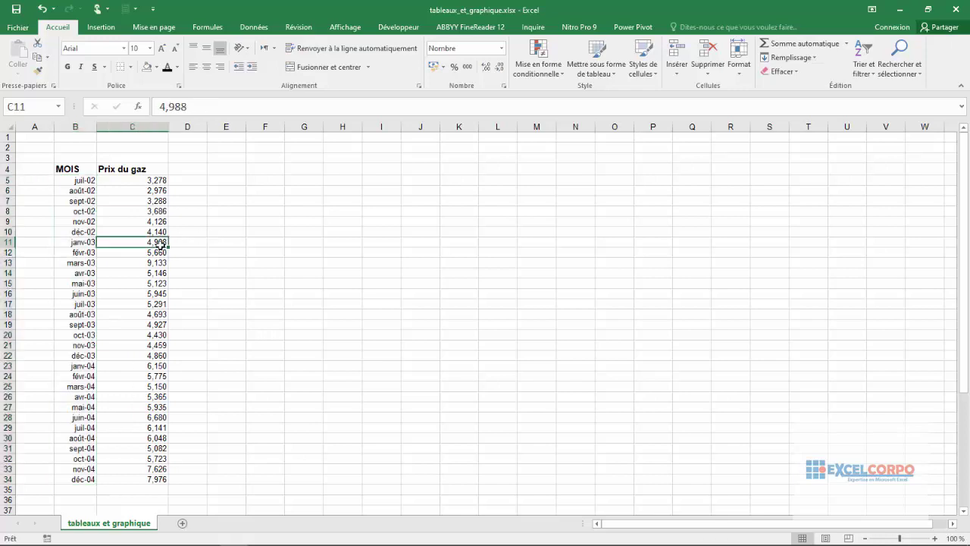
pyautogui.click(101, 28)
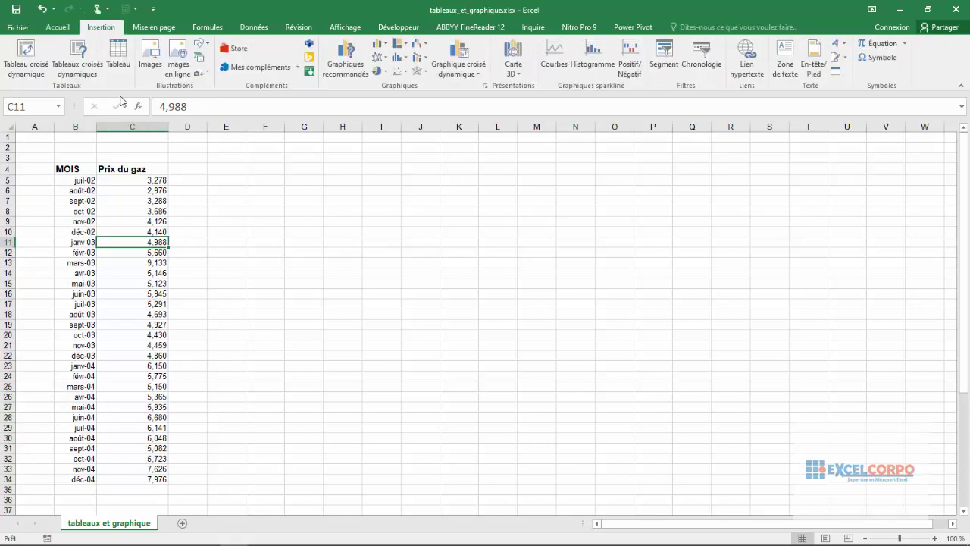
# Convert B4:C34 into a table with headers, apply the orange style, and widen column B
pyautogui.click(122, 61)
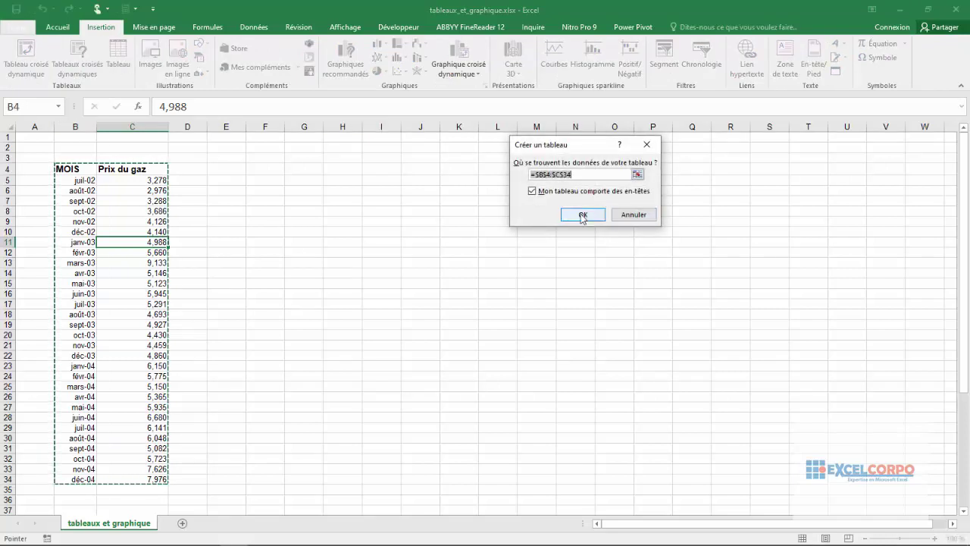
pyautogui.click(591, 218)
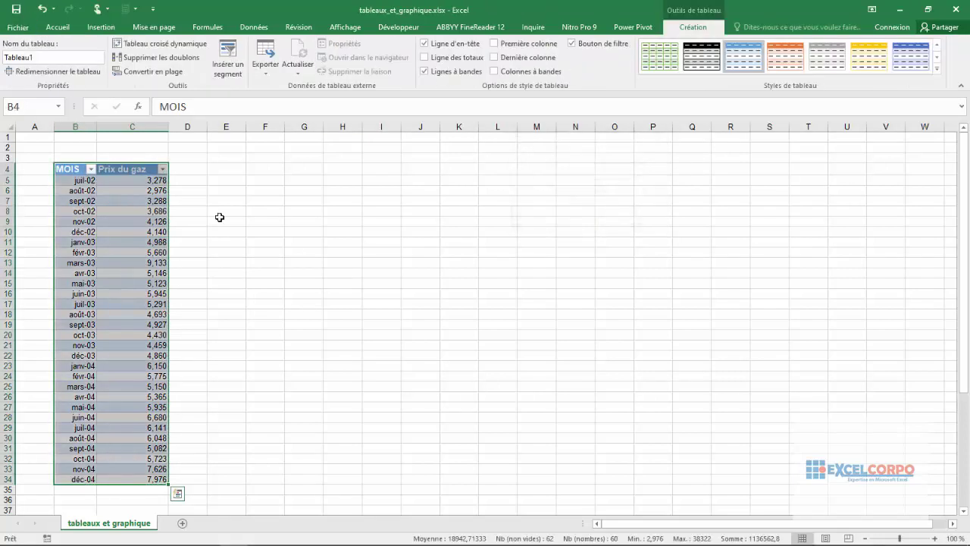
pyautogui.click(784, 59)
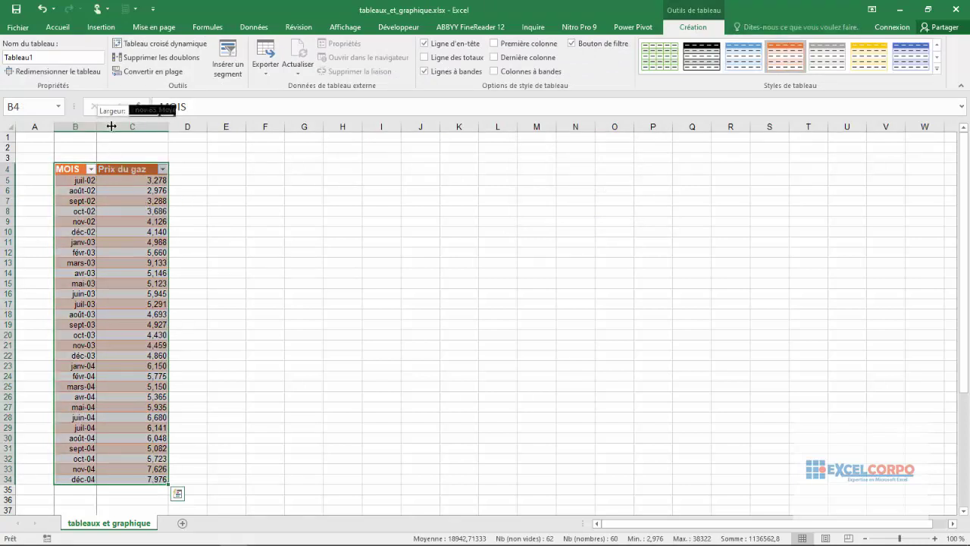
pyautogui.moveTo(97, 126); pyautogui.dragTo(113, 126)
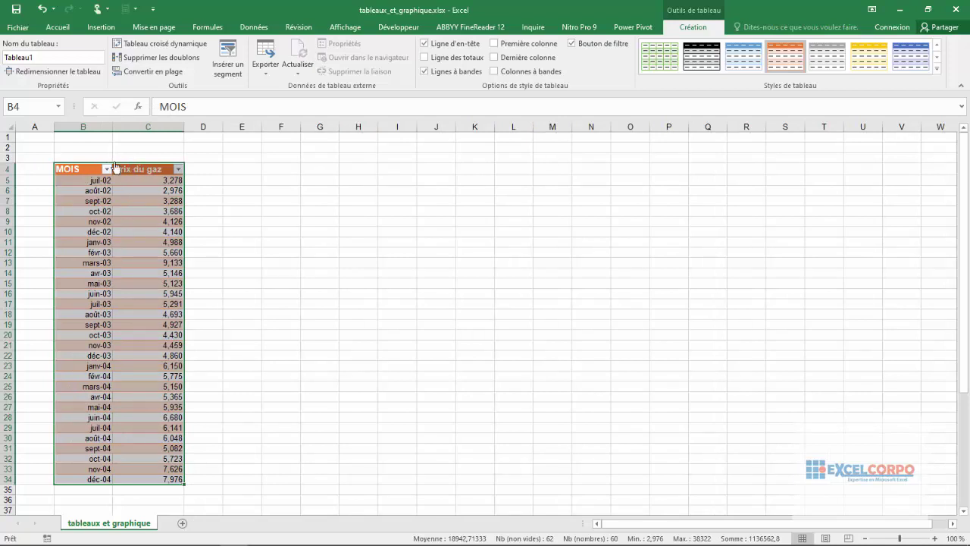
# Insert a line chart with markers of the gas prices and move it beside the table
pyautogui.click(108, 30)
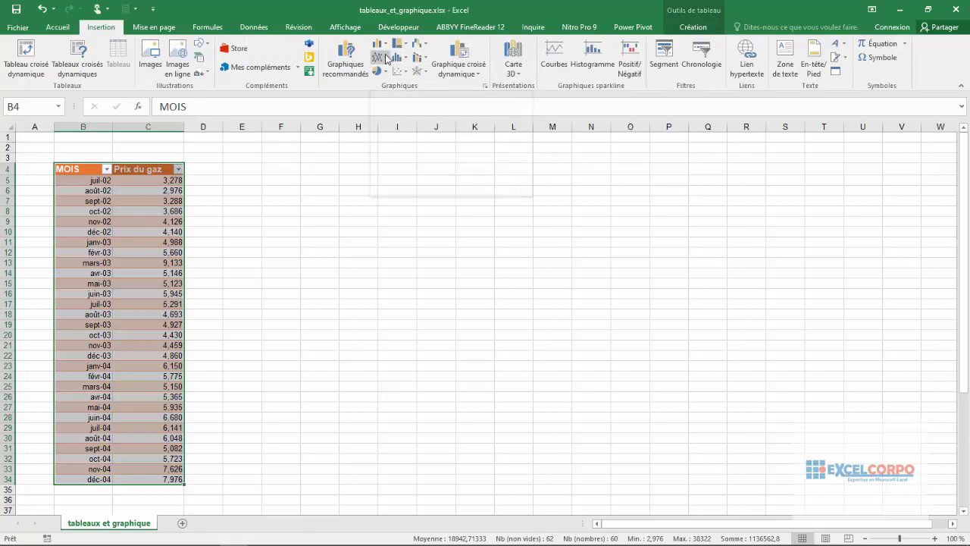
pyautogui.click(381, 57)
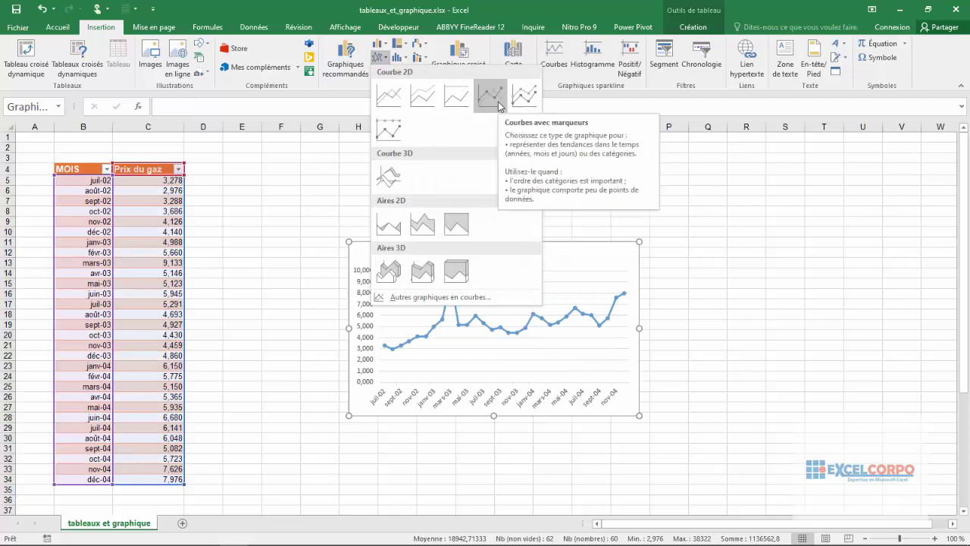
pyautogui.click(498, 102)
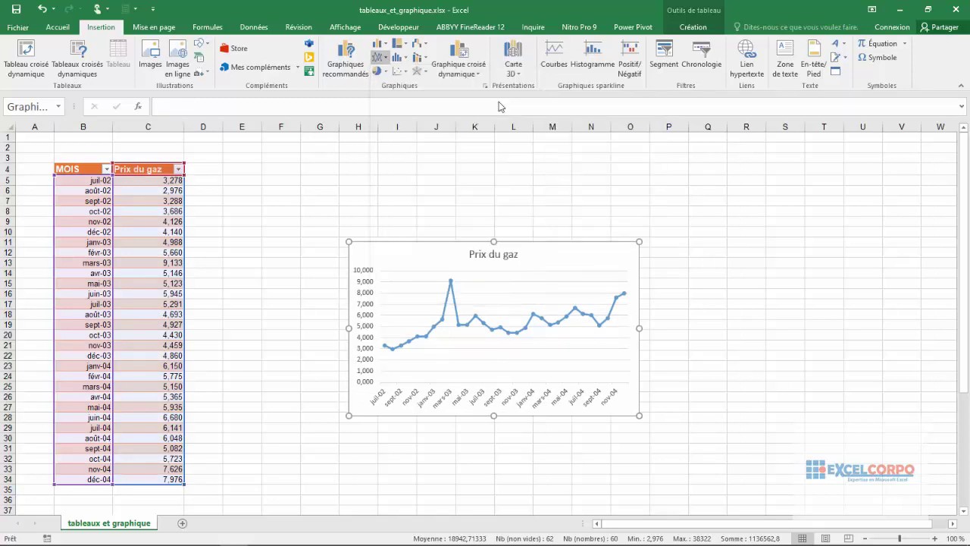
pyautogui.moveTo(535, 257); pyautogui.dragTo(496, 212)
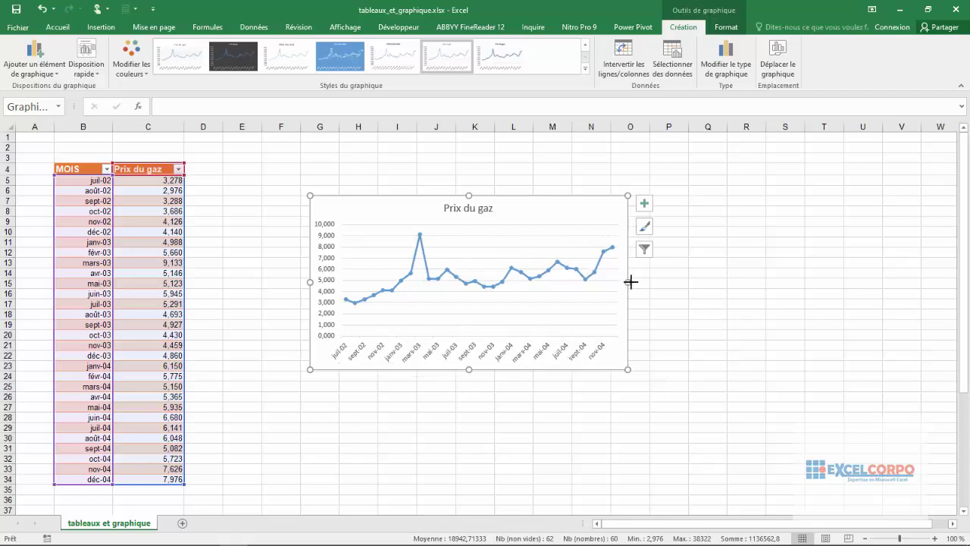
# Stretch the chart wider so every month label from juil-02 to déc-04 shows, then select B35
pyautogui.moveTo(625, 282); pyautogui.dragTo(710, 282)
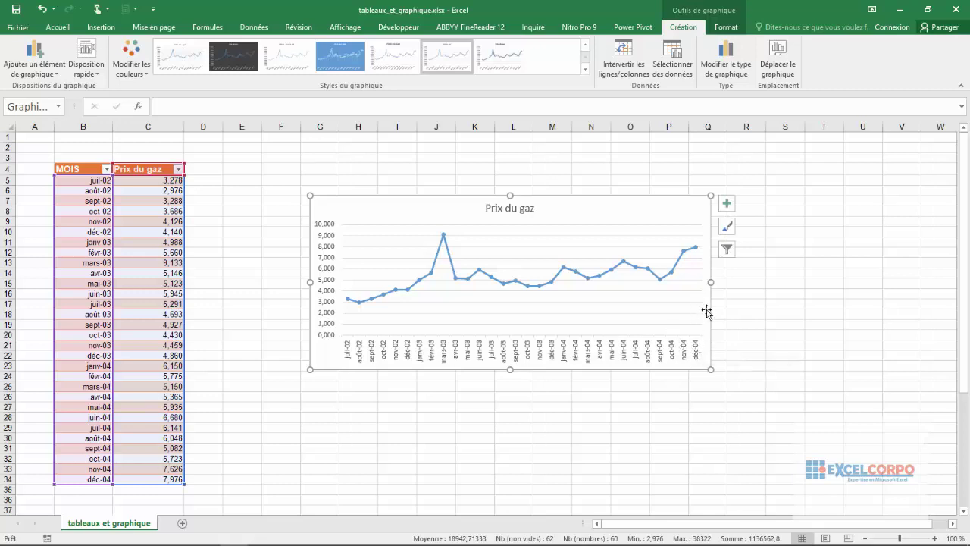
pyautogui.click(76, 488)
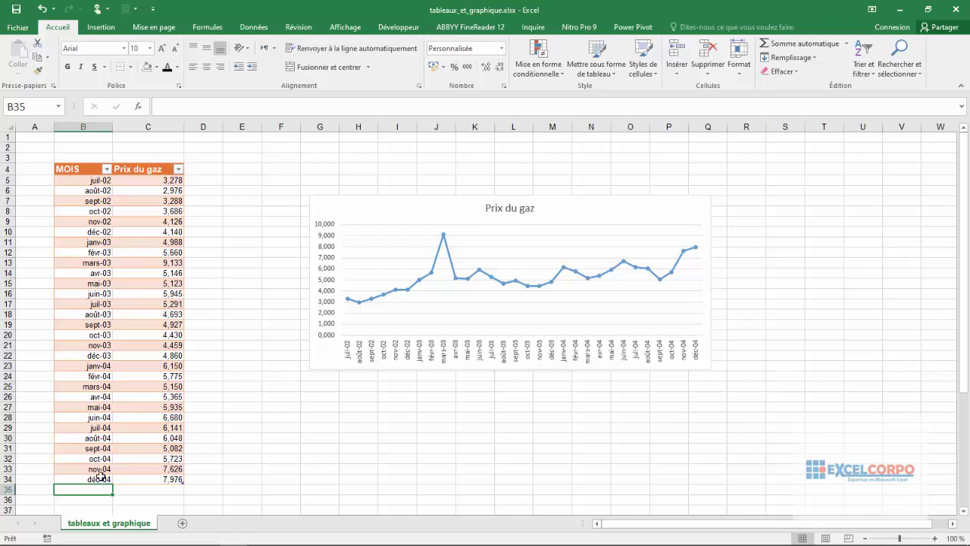
# Enter janv-05 in B35 and its price 5,58 in C35 as a new table row
pyautogui.write('j')
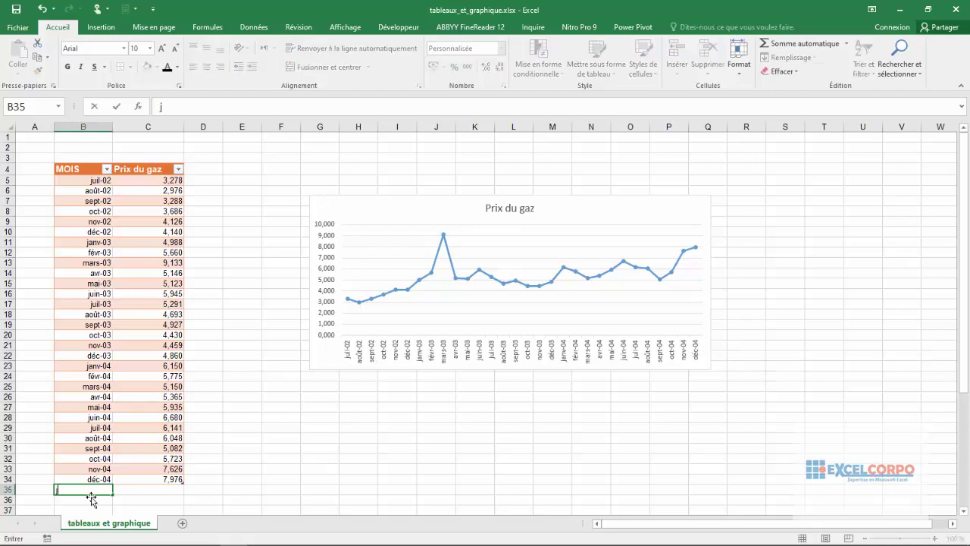
pyautogui.write('anv-')
pyautogui.write('05')
pyautogui.press('Tab')
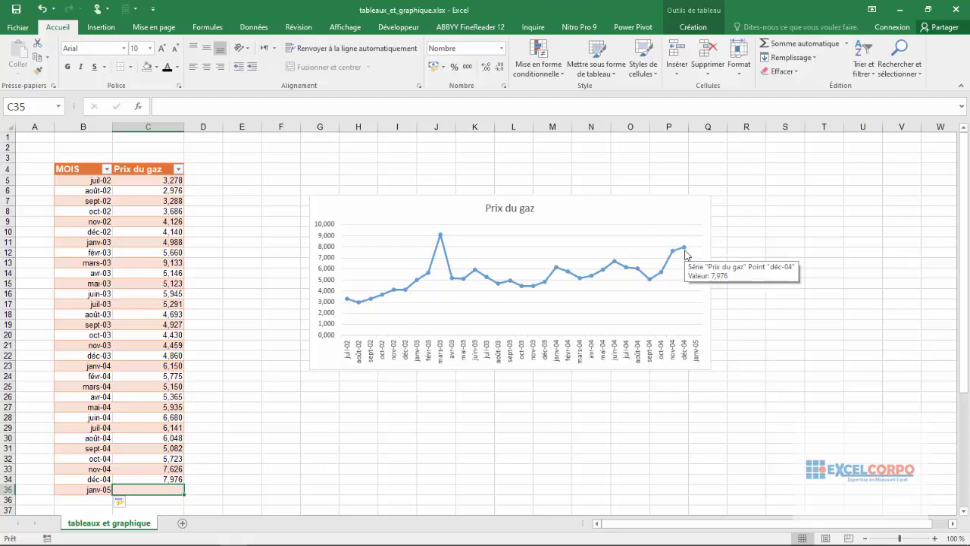
pyautogui.moveTo(695, 247)
pyautogui.write('5,')
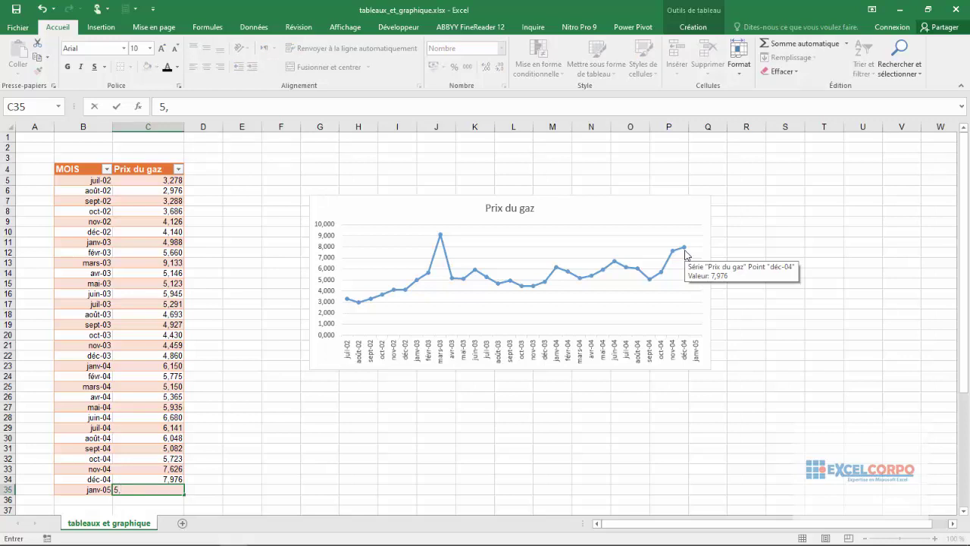
pyautogui.write('5')
pyautogui.write('8')
pyautogui.press('Return')
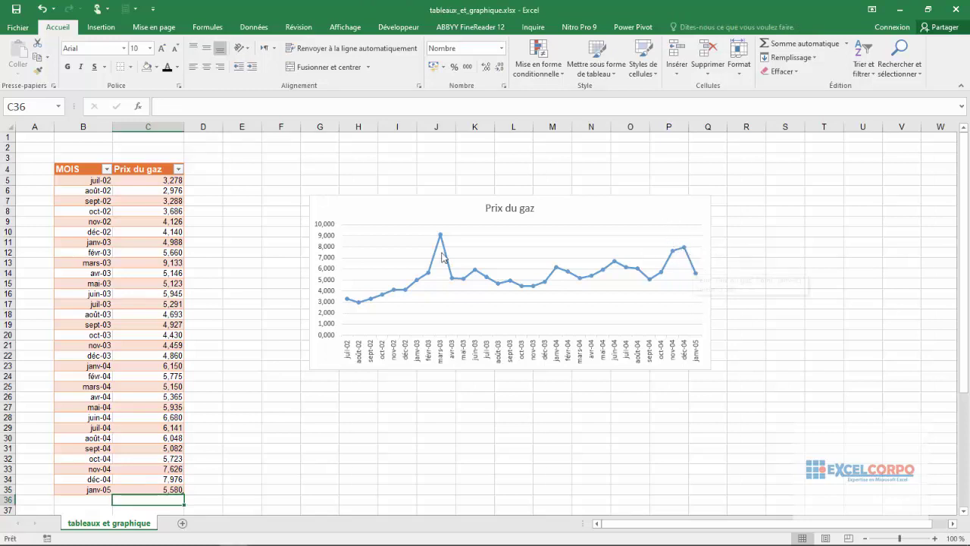
# Enter fevr-05 in B36 and its price 5,79 in C36 as a new table row
pyautogui.click(65, 500)
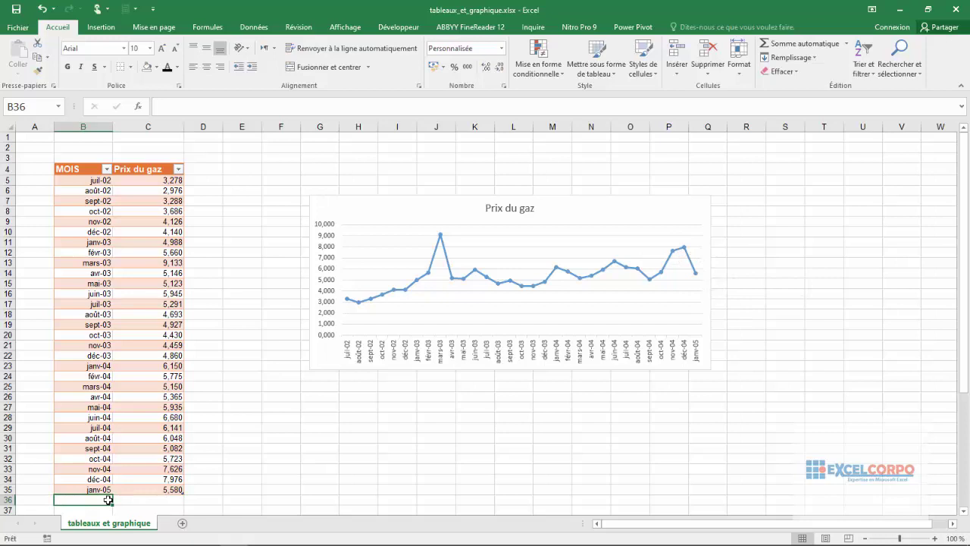
pyautogui.write('fe')
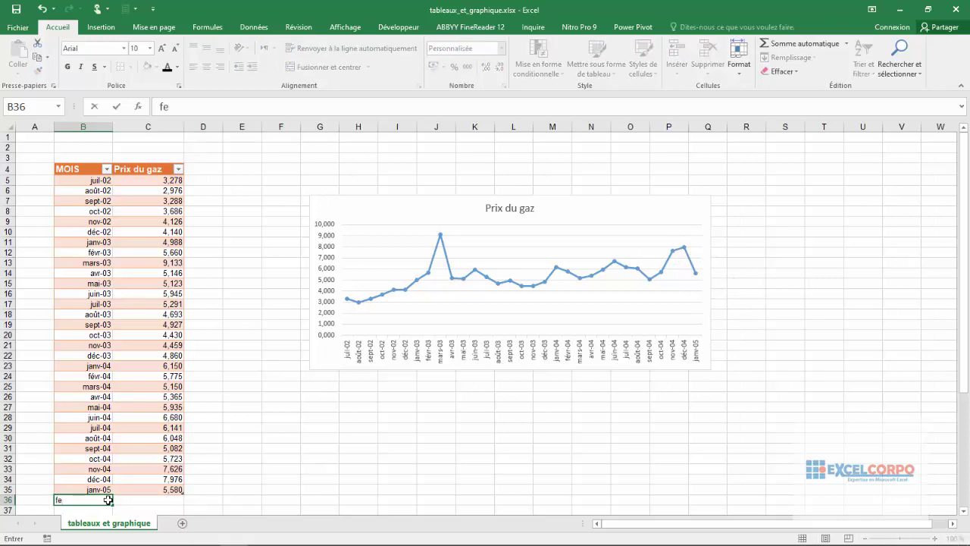
pyautogui.write('vr-')
pyautogui.write('05')
pyautogui.press('Return')
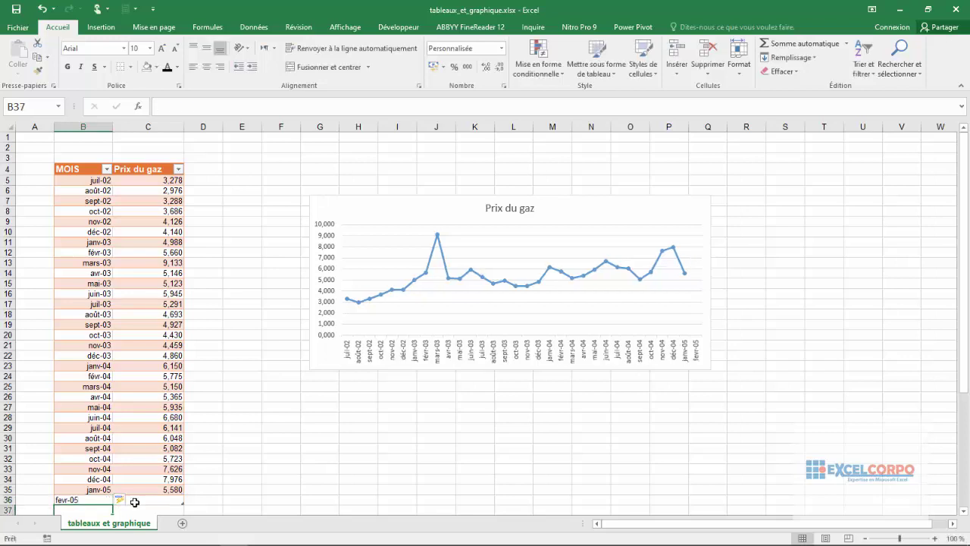
pyautogui.click(173, 503)
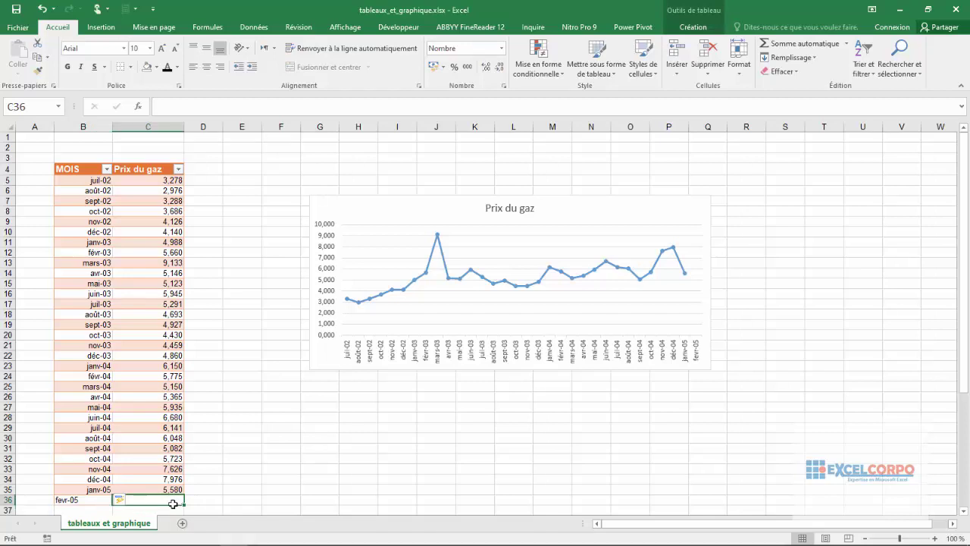
pyautogui.write('7')
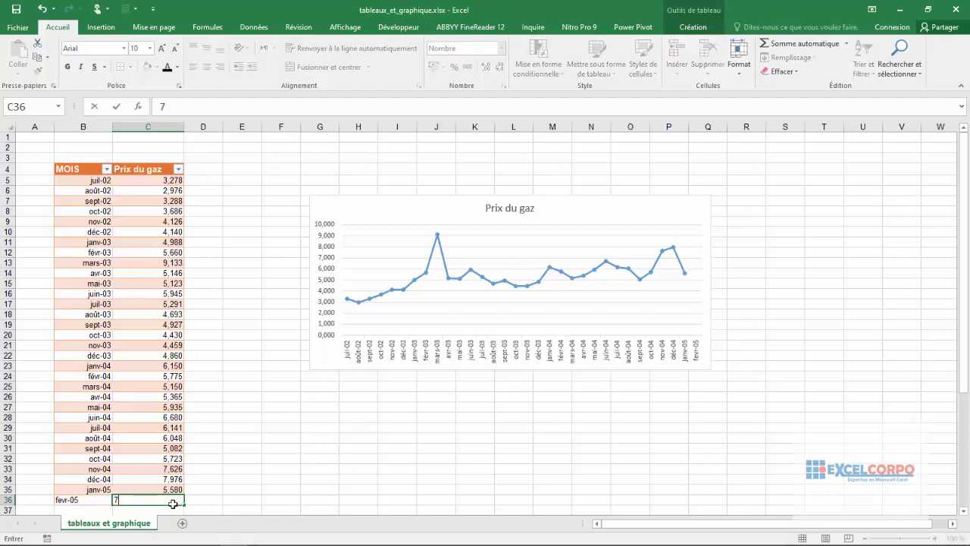
pyautogui.press('BackSpace')
pyautogui.write('5')
pyautogui.write(',')
pyautogui.write('79')
pyautogui.press('Return')
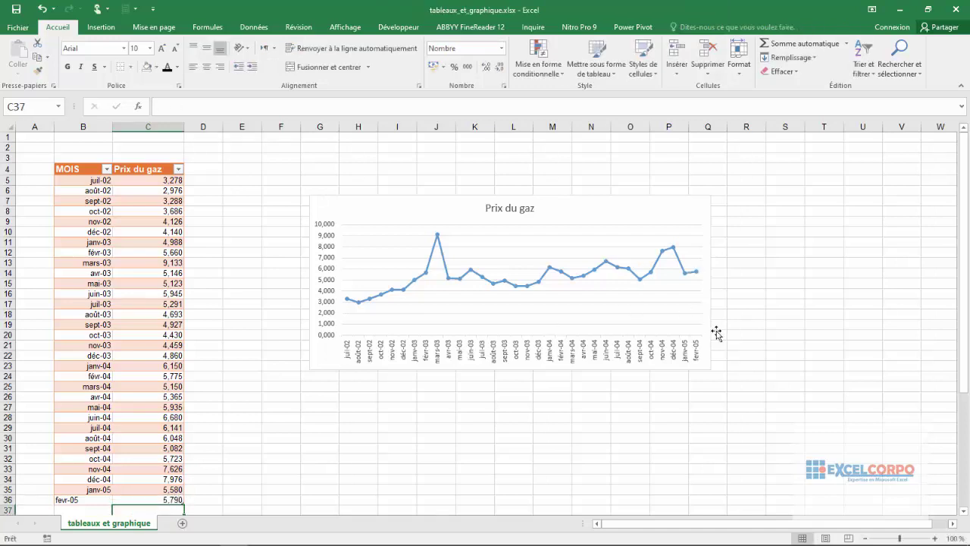
# Enter mars-05 in B37 and its price 4,64 in C37, then return to the mars-05 cell
pyautogui.click(75, 510)
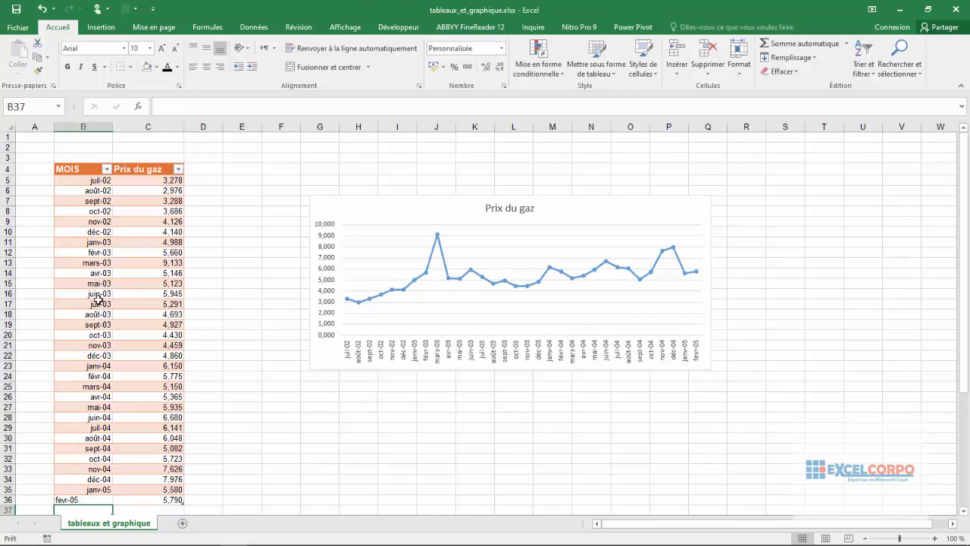
pyautogui.write('m')
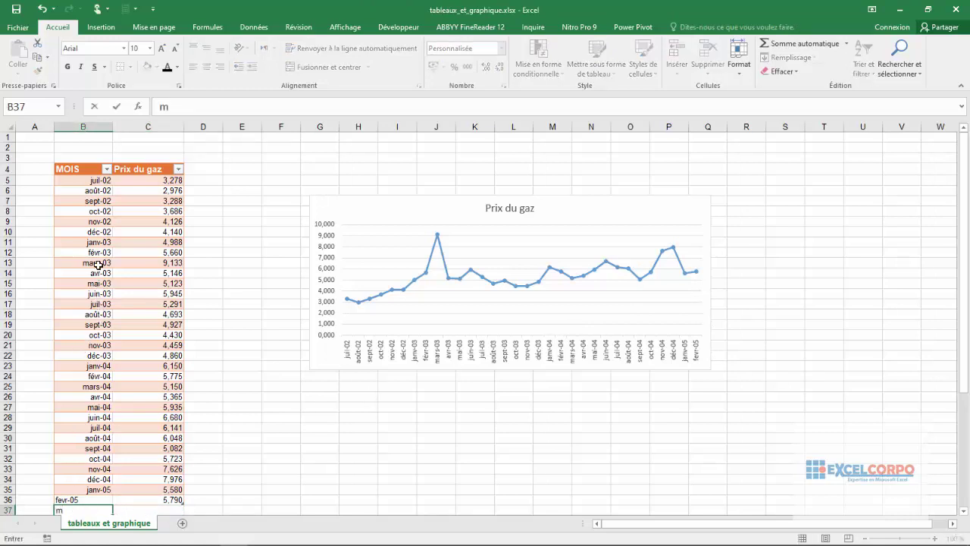
pyautogui.write('ars-')
pyautogui.write('0')
pyautogui.write('5')
pyautogui.press('Return')
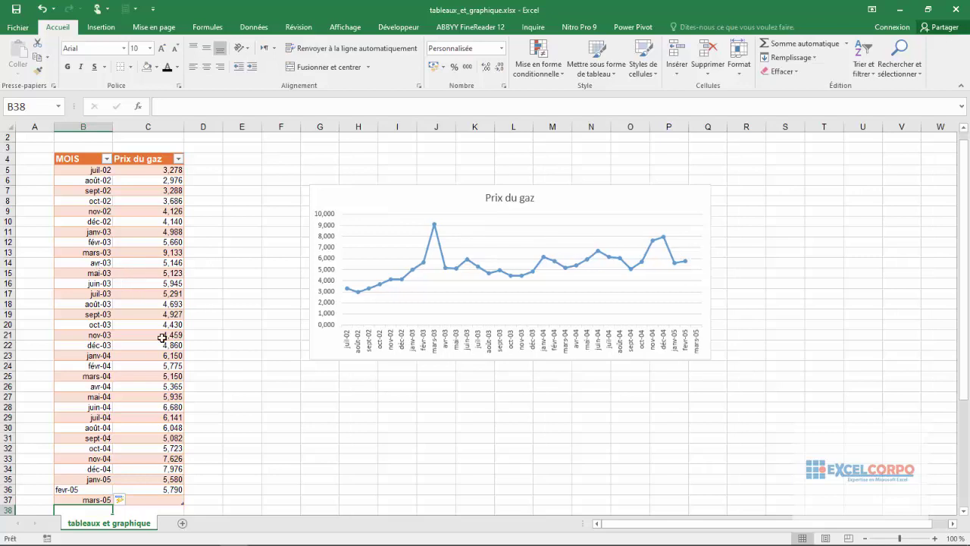
pyautogui.click(154, 501)
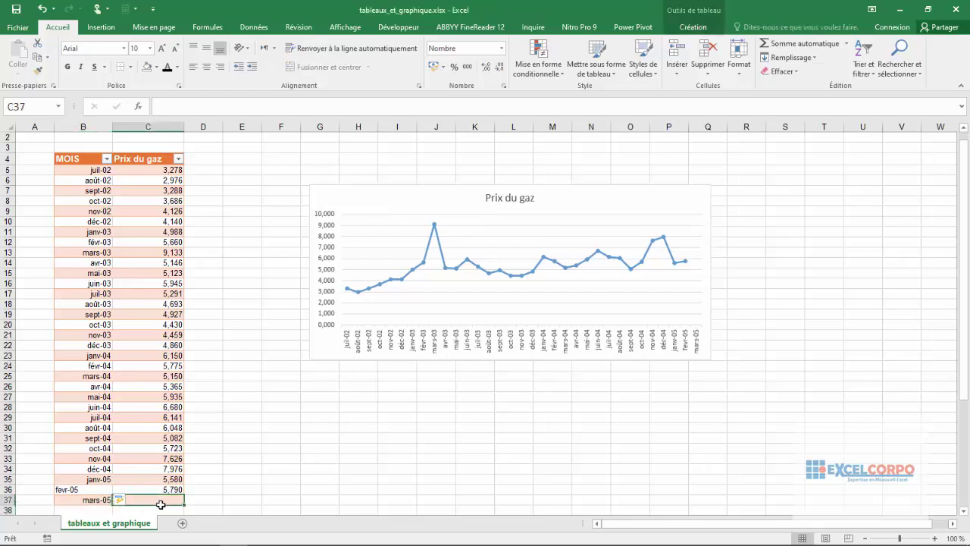
pyautogui.write('4,')
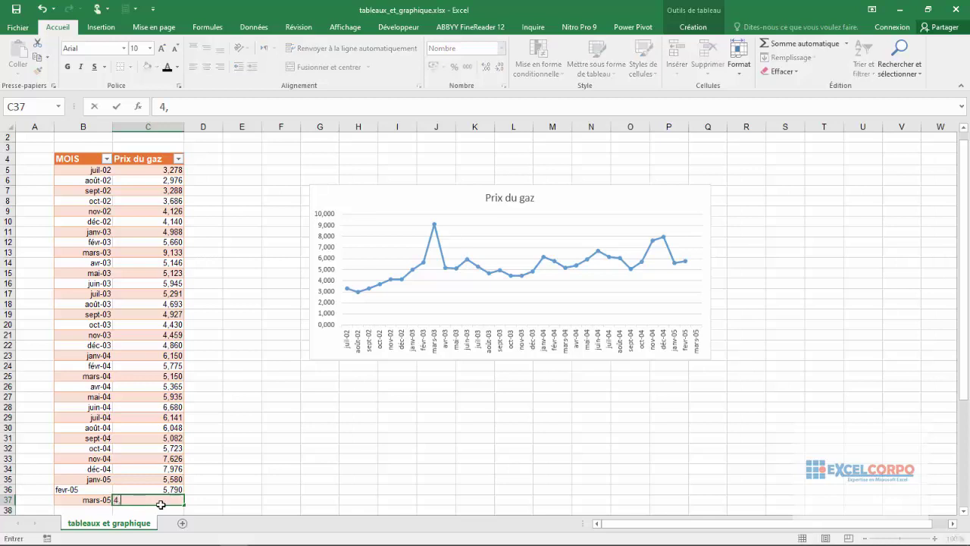
pyautogui.write('6')
pyautogui.write('4')
pyautogui.press('Return')
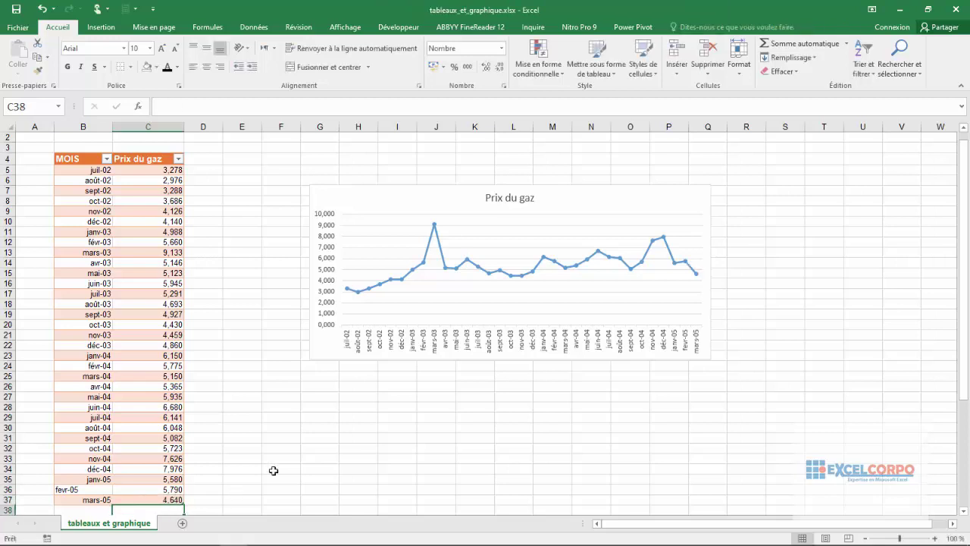
pyautogui.press('Up')
pyautogui.press('Left')
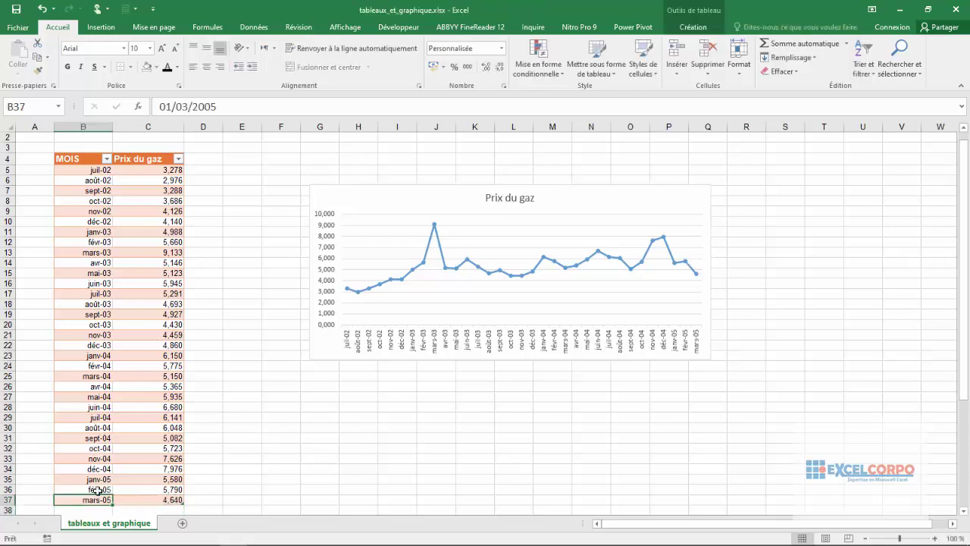
pyautogui.moveTo(91, 283)
pyautogui.mouseDown()
pyautogui.moveTo(98, 180)
pyautogui.moveTo(95, 211)
pyautogui.mouseUp()
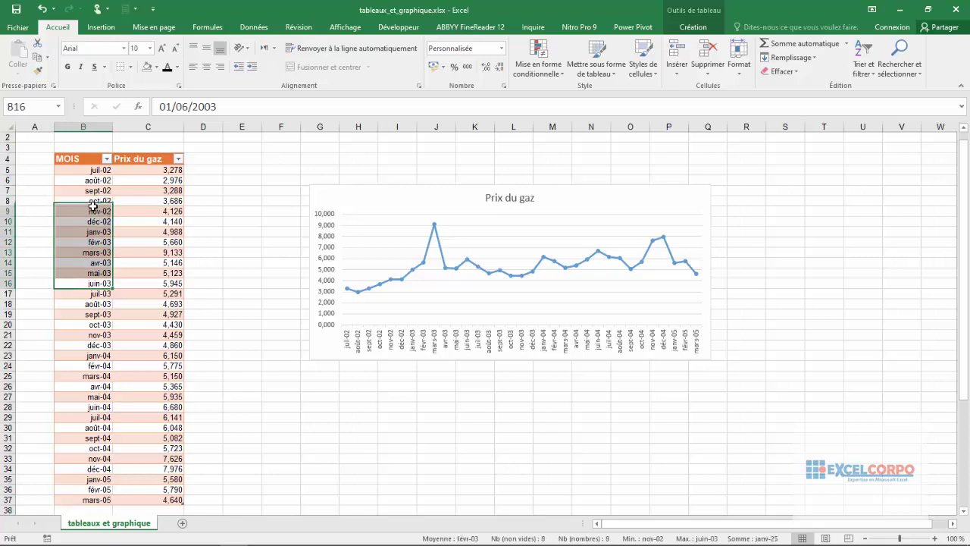
pyautogui.click(687, 212)
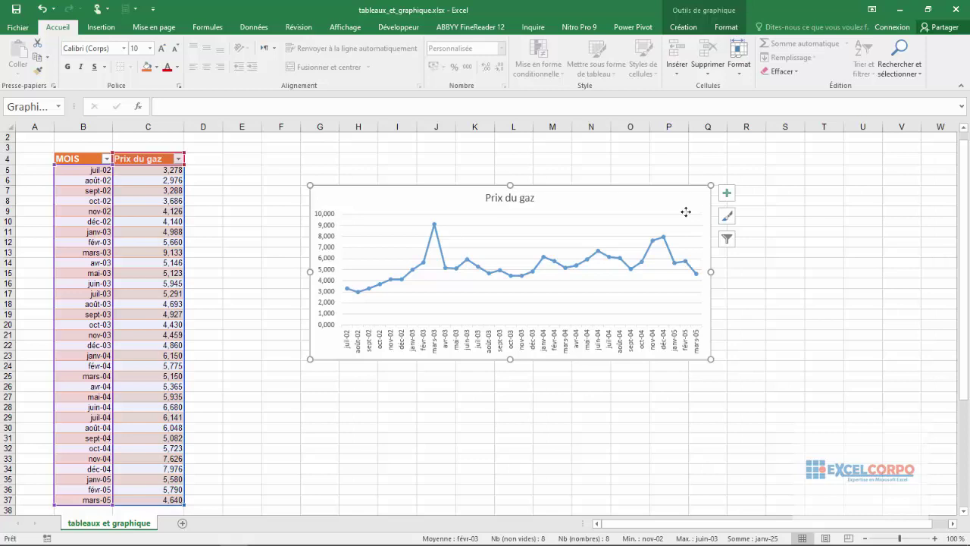
pyautogui.click(139, 245)
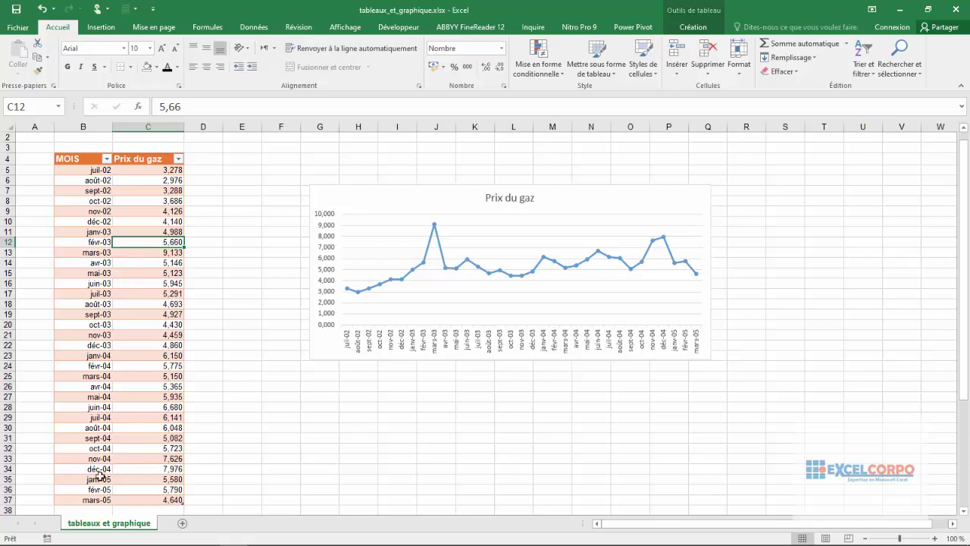
pyautogui.click(81, 507)
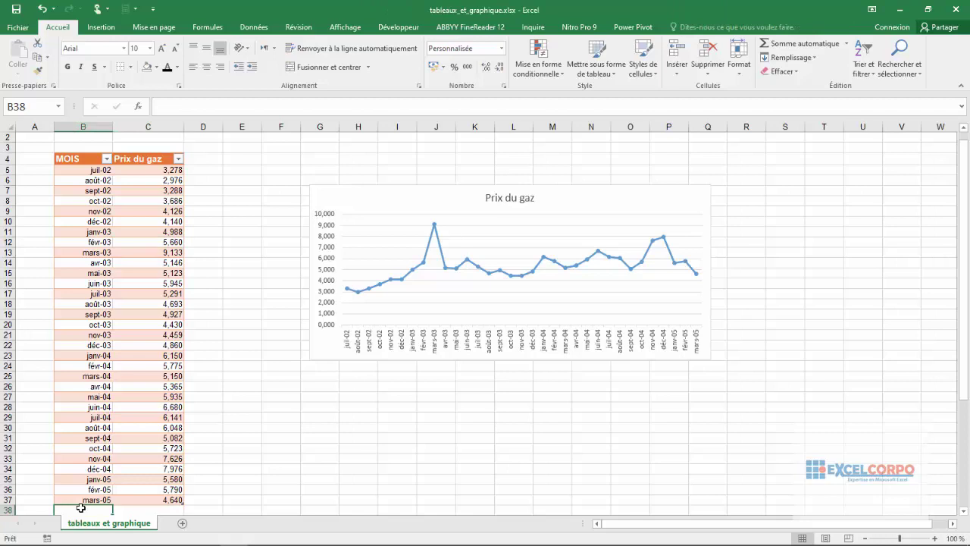
# Enter the month avr-05 in B38, correcting typing mistakes along the way
pyautogui.write('q')
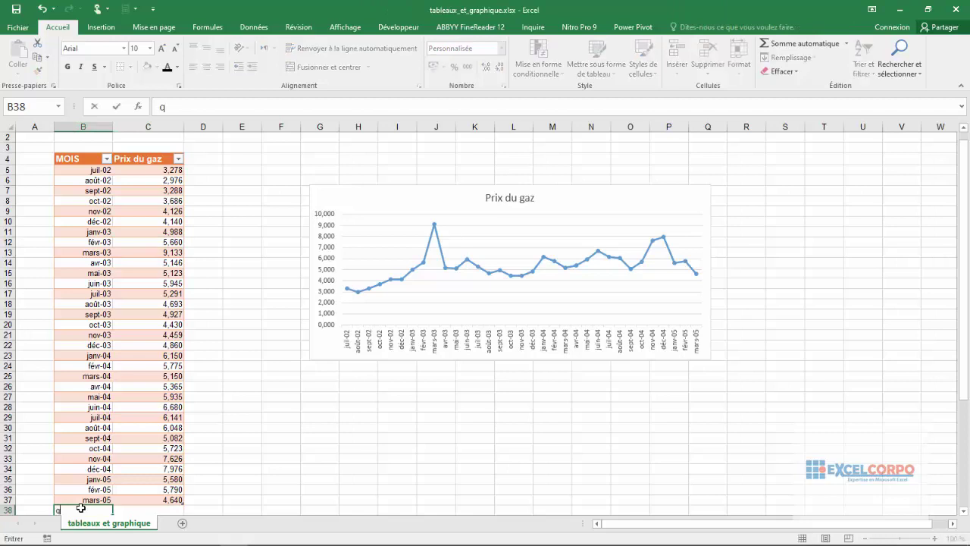
pyautogui.write('vr')
pyautogui.press('BackSpace')
pyautogui.press('BackSpace')
pyautogui.press('BackSpace')
pyautogui.write('a')
pyautogui.write('vr)')
pyautogui.press('BackSpace')
pyautogui.write('-')
pyautogui.write('à')
pyautogui.press('BackSpace')
pyautogui.write('05')
pyautogui.press('Return')
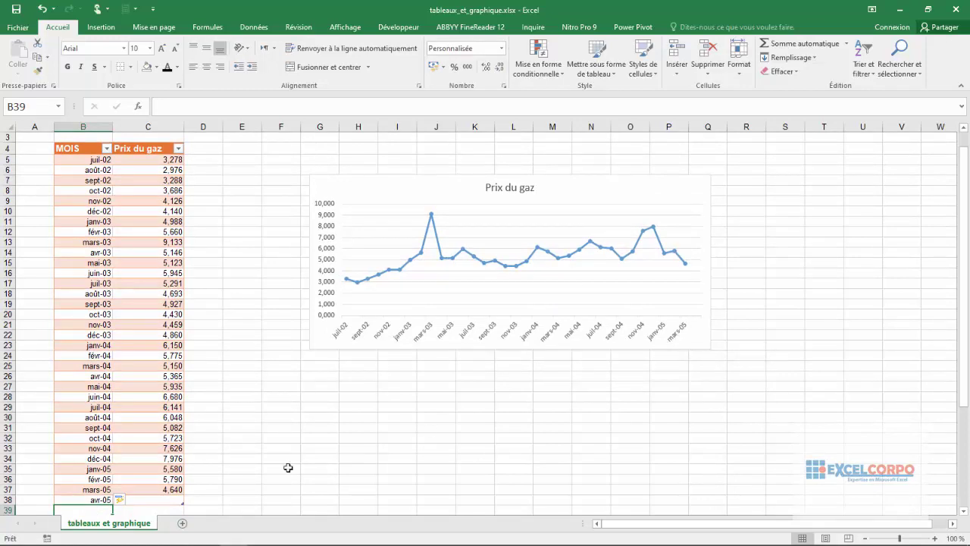
# Enter the avr-05 price 8,45 in C38
pyautogui.click(171, 500)
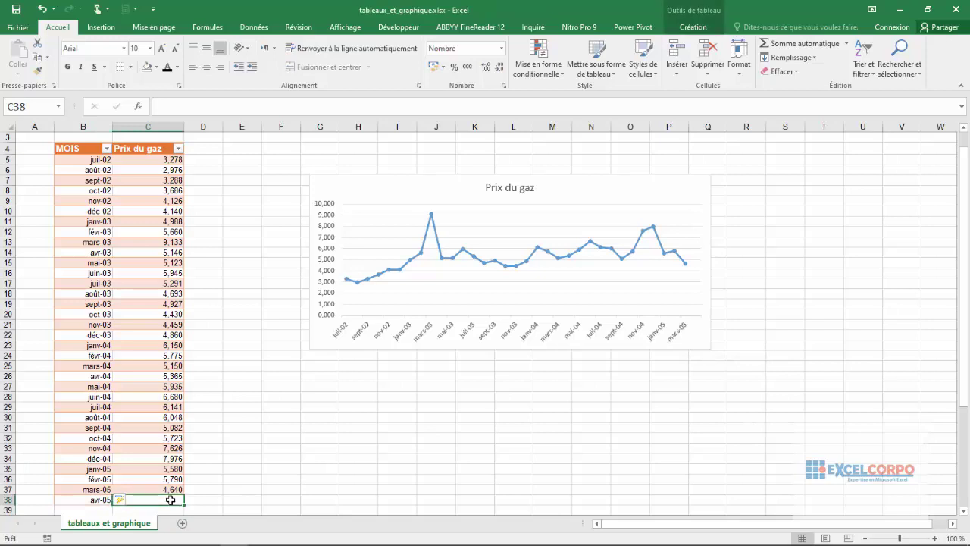
pyautogui.write('8')
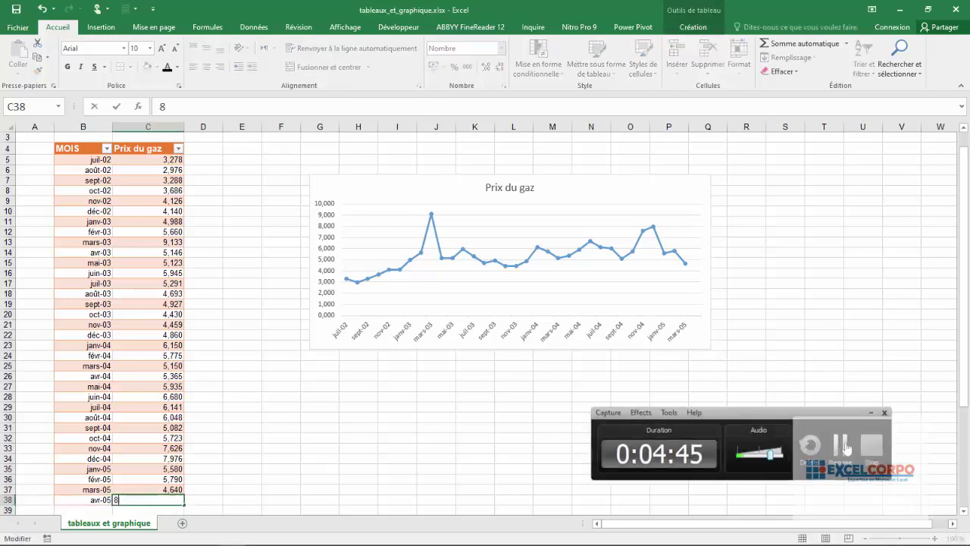
pyautogui.write('m')
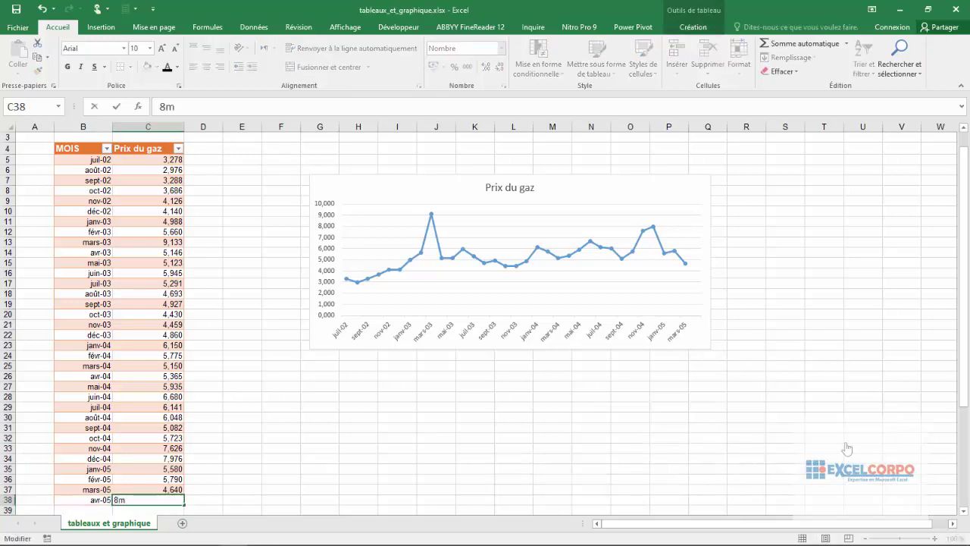
pyautogui.press('BackSpace')
pyautogui.write(',45')
pyautogui.press('Return')
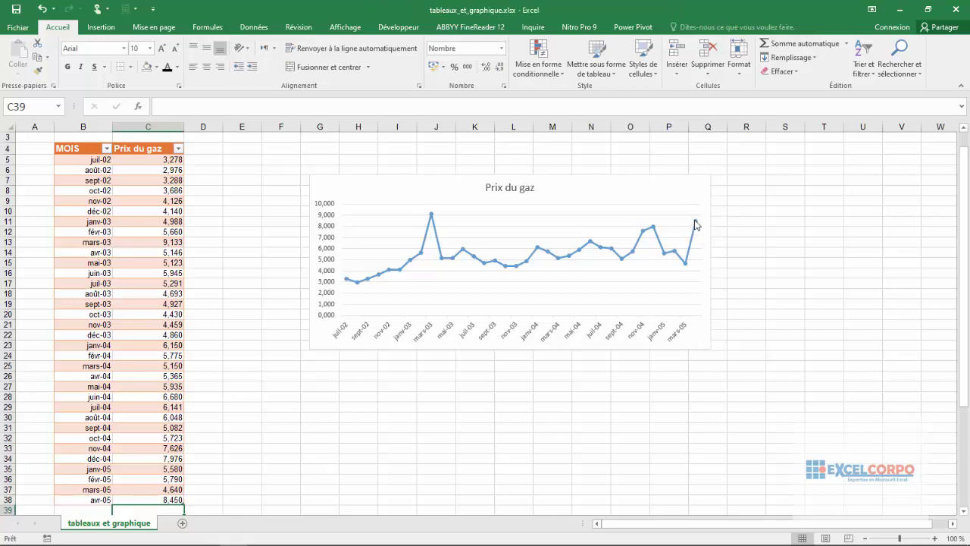
pyautogui.click(160, 307)
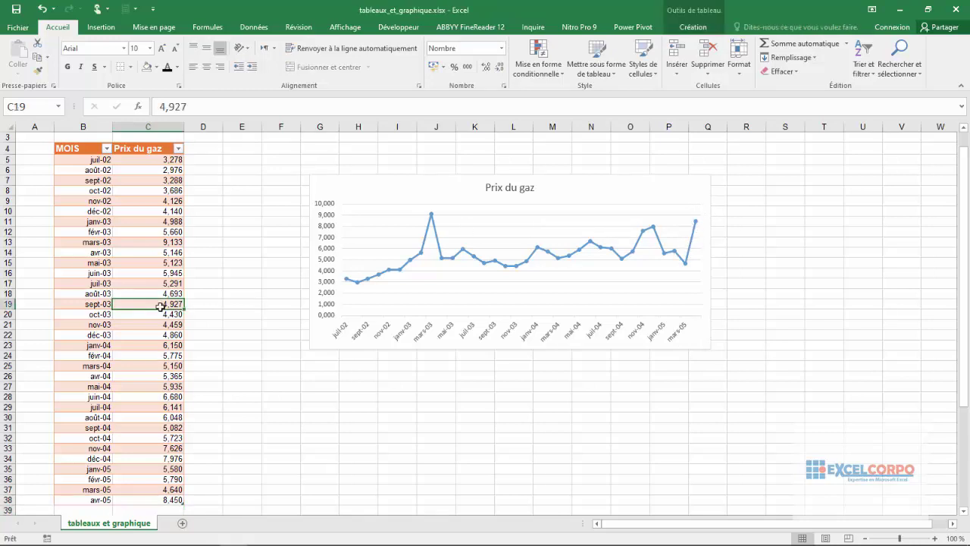